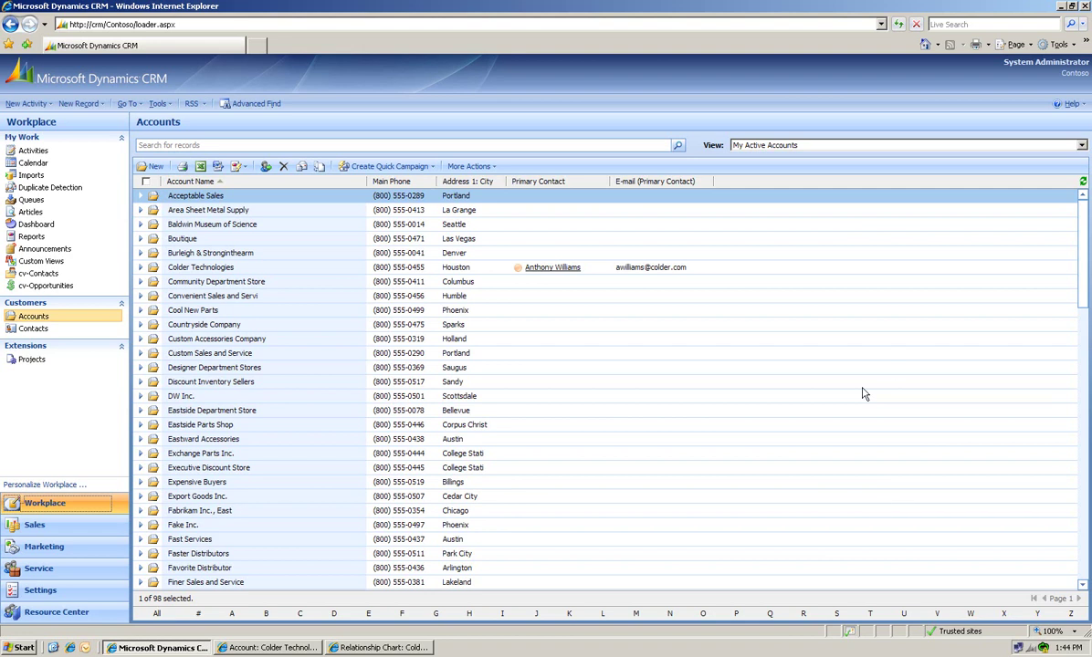
- Open the account-to-account displayable relationship type of the account relationship chart template in the CRM settings
{"action": "left_click", "coordinate": [39, 592]}
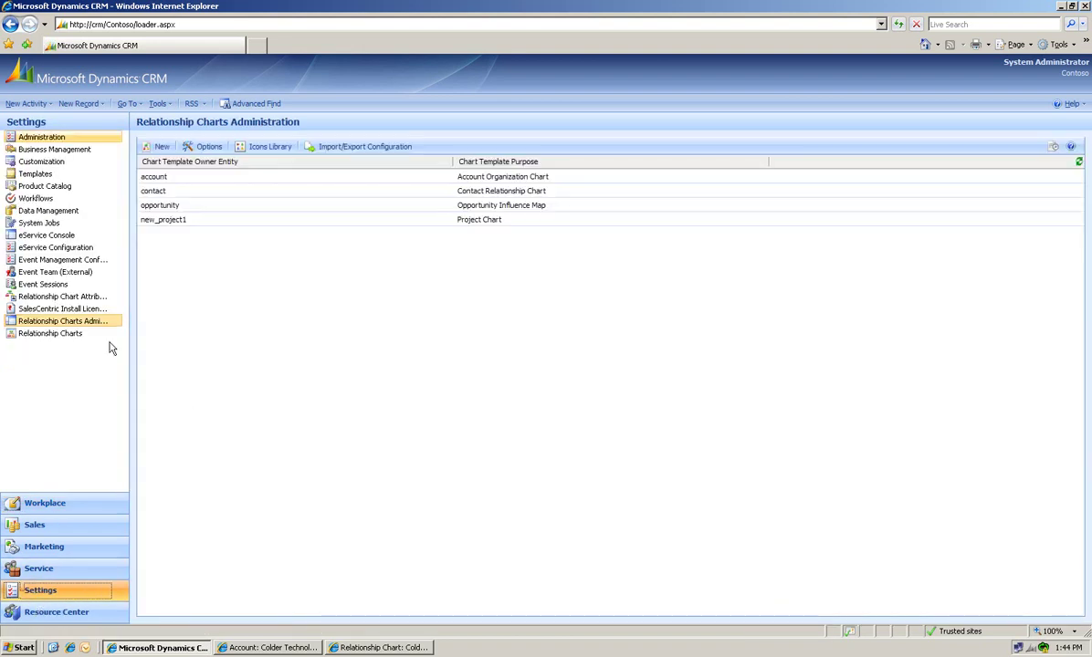
{"action": "double_click", "coordinate": [221, 179]}
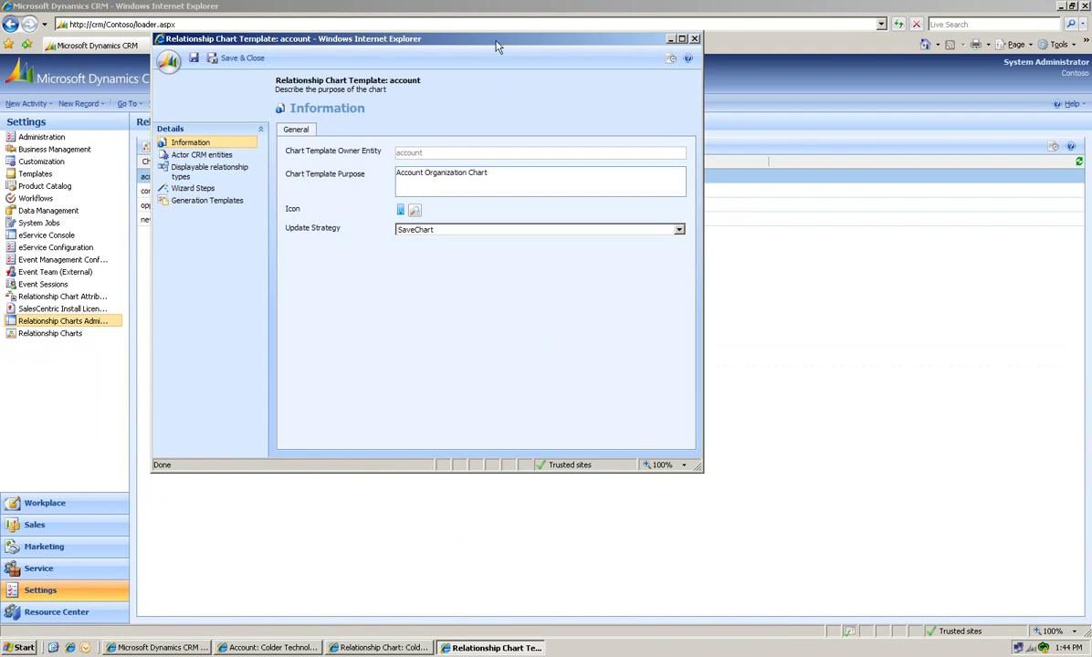
{"action": "left_click_drag", "start_coordinate": [497, 46], "coordinate": [600, 79]}
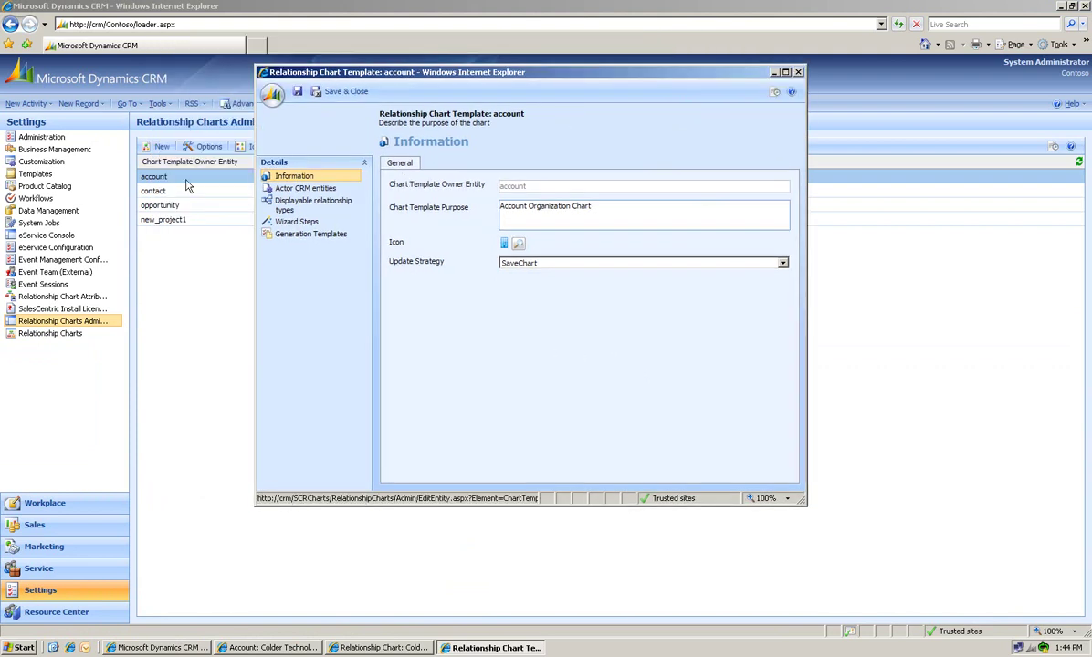
{"action": "left_click", "coordinate": [309, 209]}
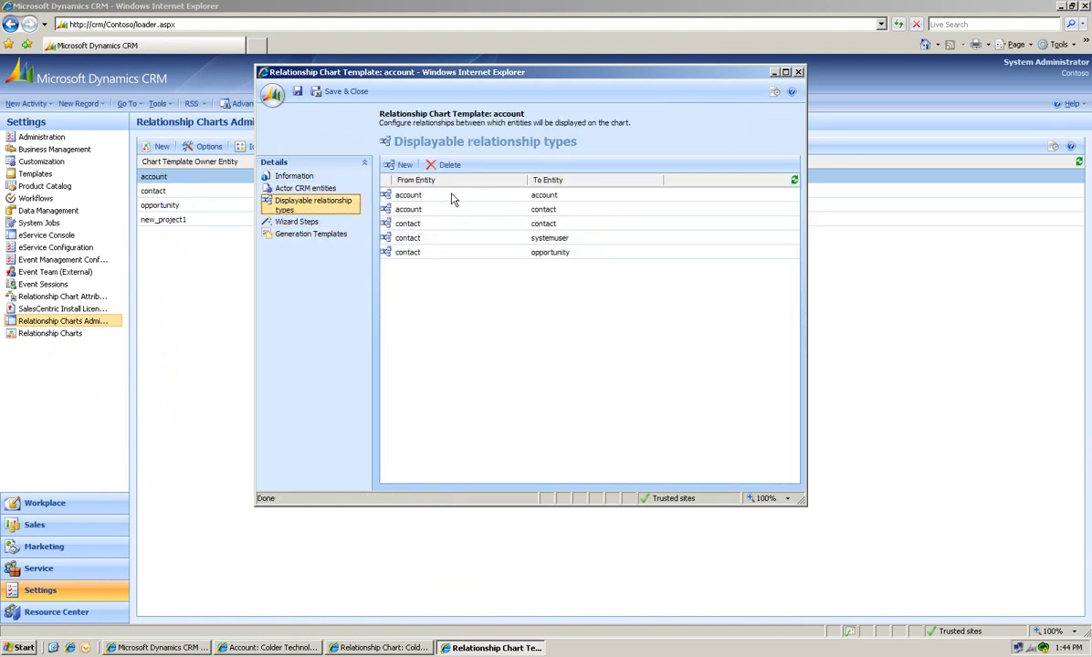
{"action": "left_click", "coordinate": [443, 199]}
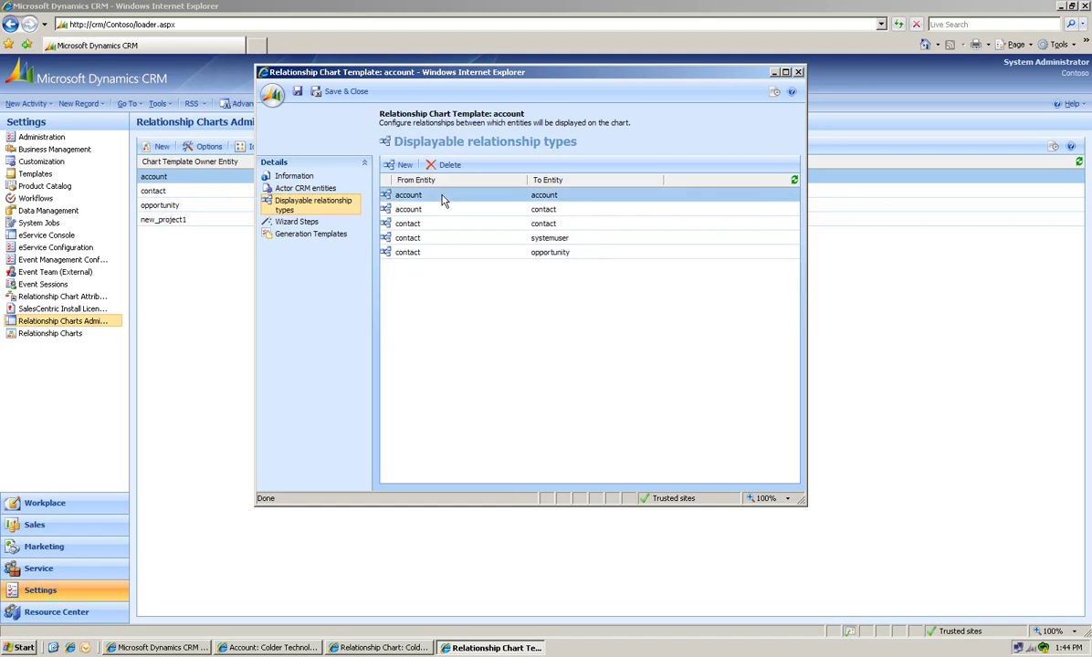
{"action": "double_click", "coordinate": [442, 199]}
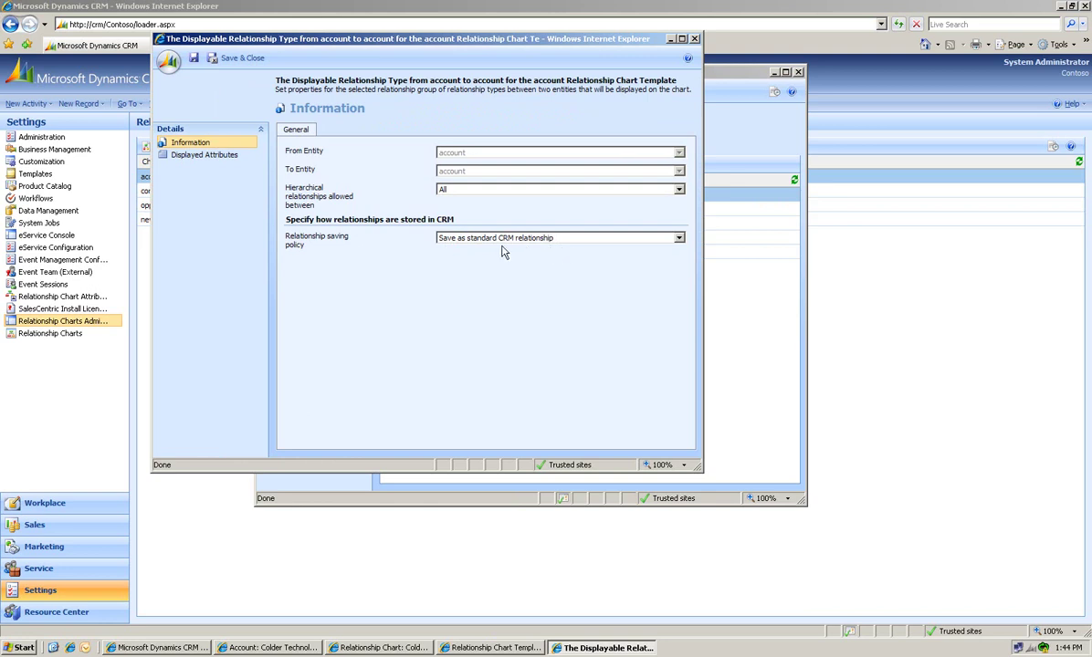
- Set the relationship saving policy to Many-to-One with storage entity account and attribute field parentaccountid, and save the relationship type
{"action": "left_click", "coordinate": [679, 239]}
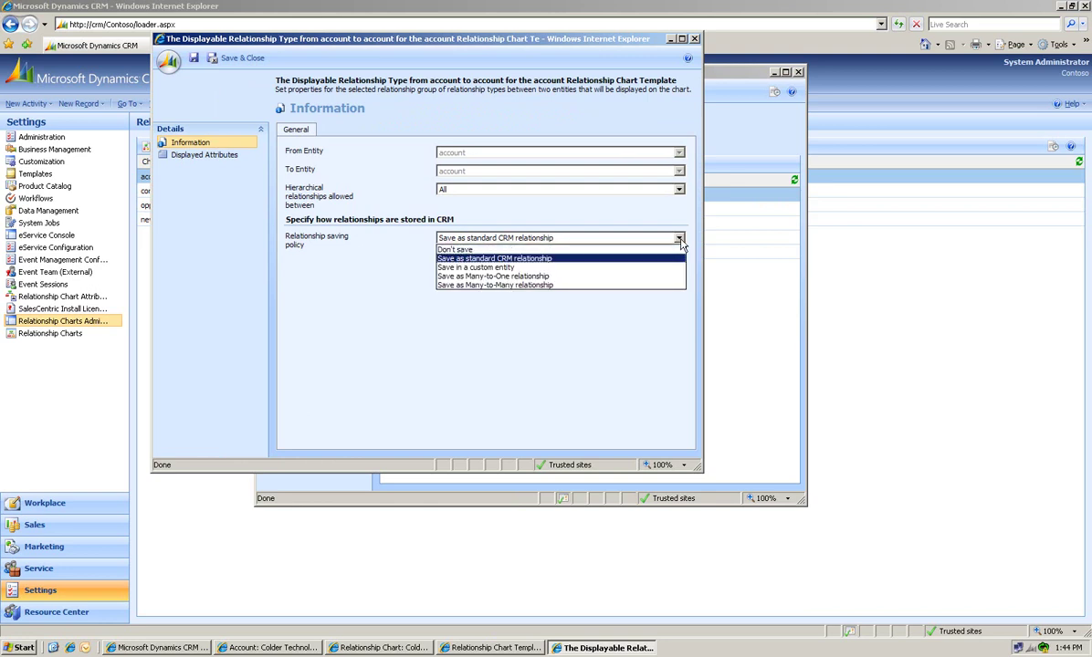
{"action": "left_click", "coordinate": [532, 277]}
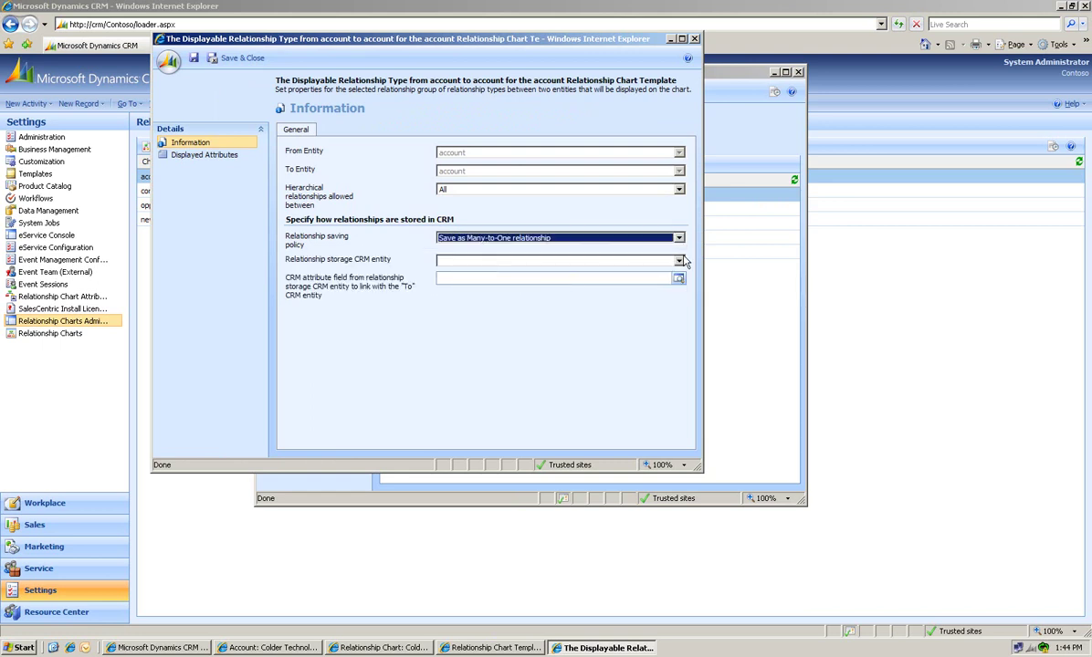
{"action": "left_click", "coordinate": [643, 260]}
{"action": "left_click", "coordinate": [474, 273]}
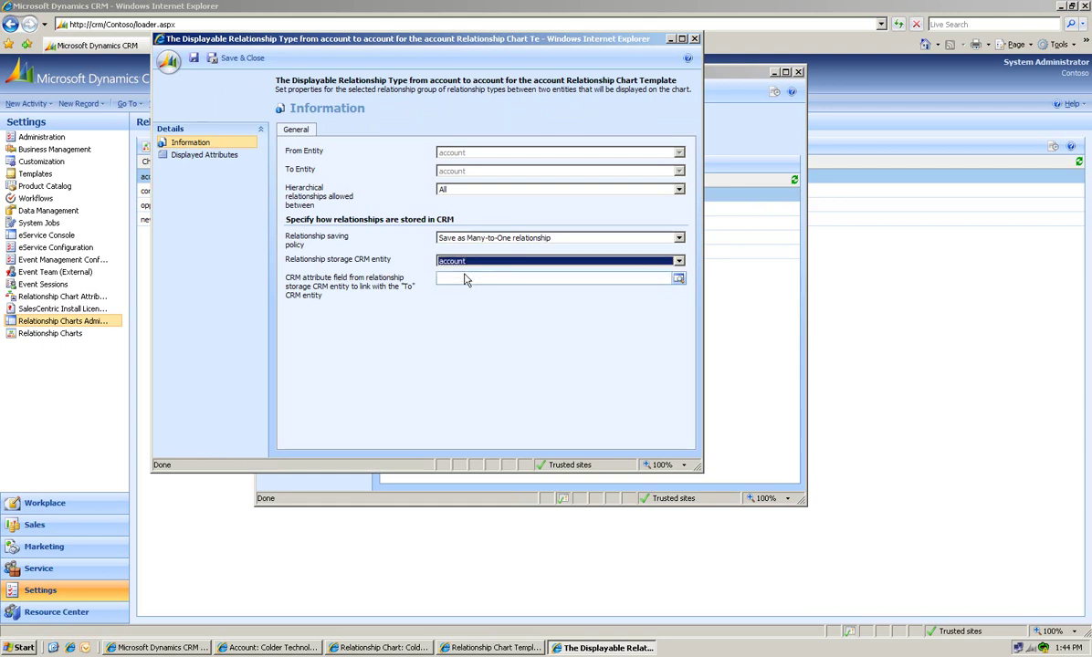
{"action": "left_click", "coordinate": [678, 277]}
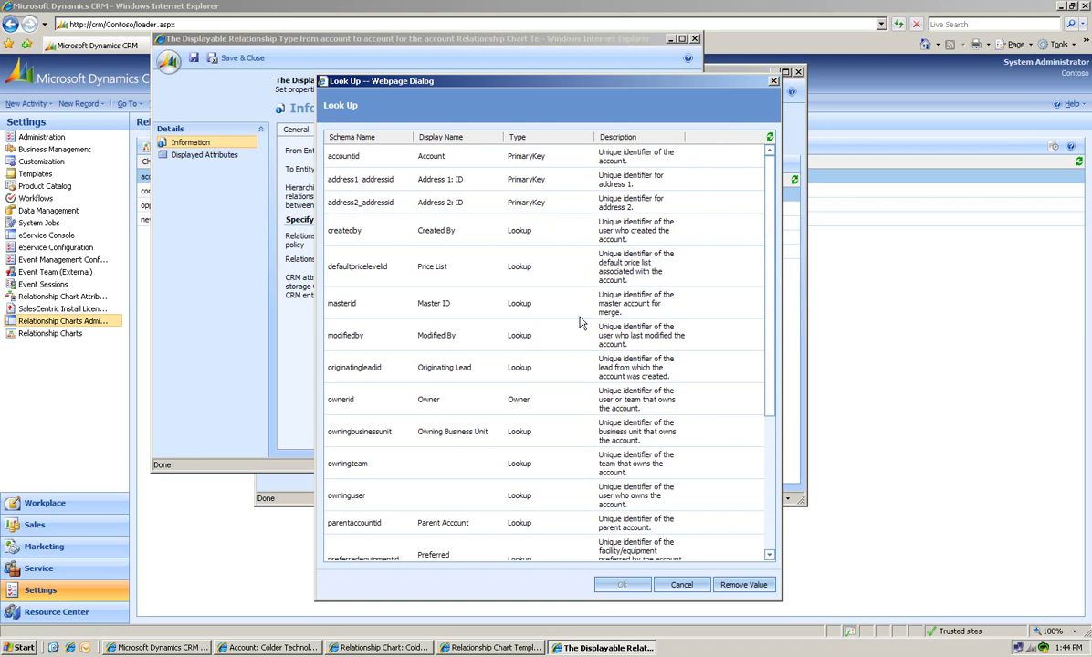
{"action": "scroll", "coordinate": [579, 315], "scroll_direction": "down", "scroll_amount": 3}
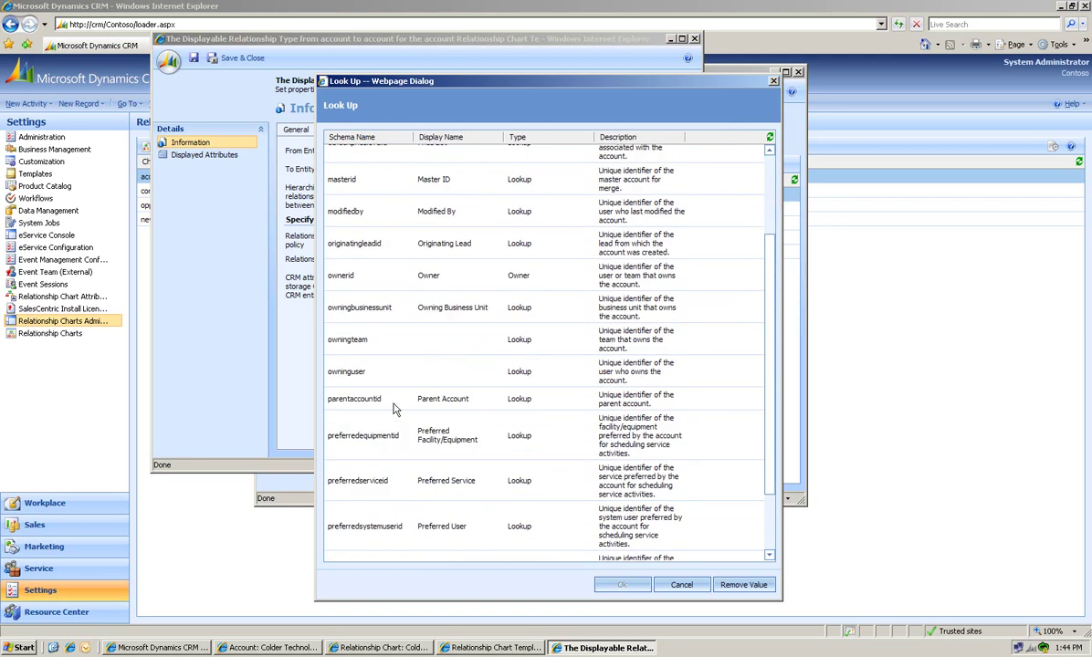
{"action": "left_click", "coordinate": [383, 403]}
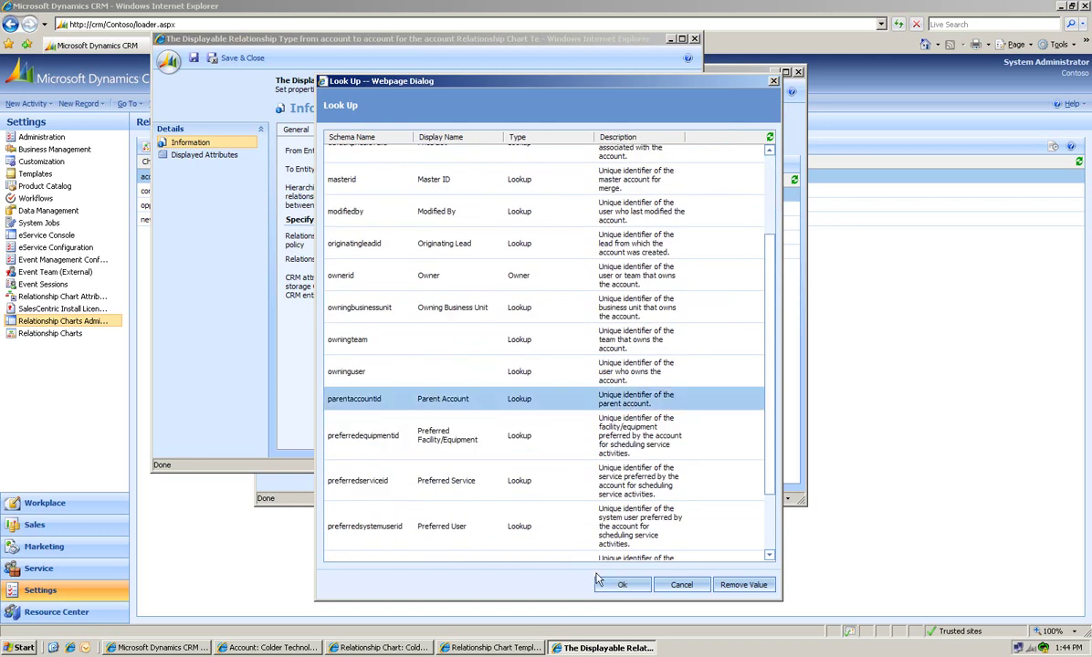
{"action": "left_click", "coordinate": [621, 585]}
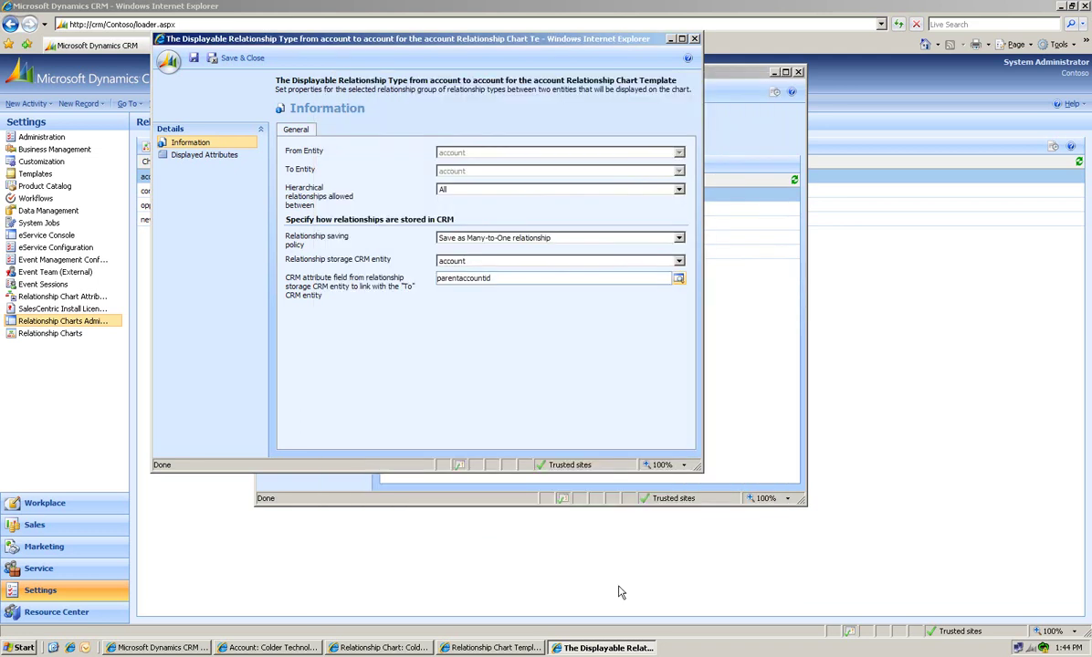
{"action": "left_click", "coordinate": [236, 59]}
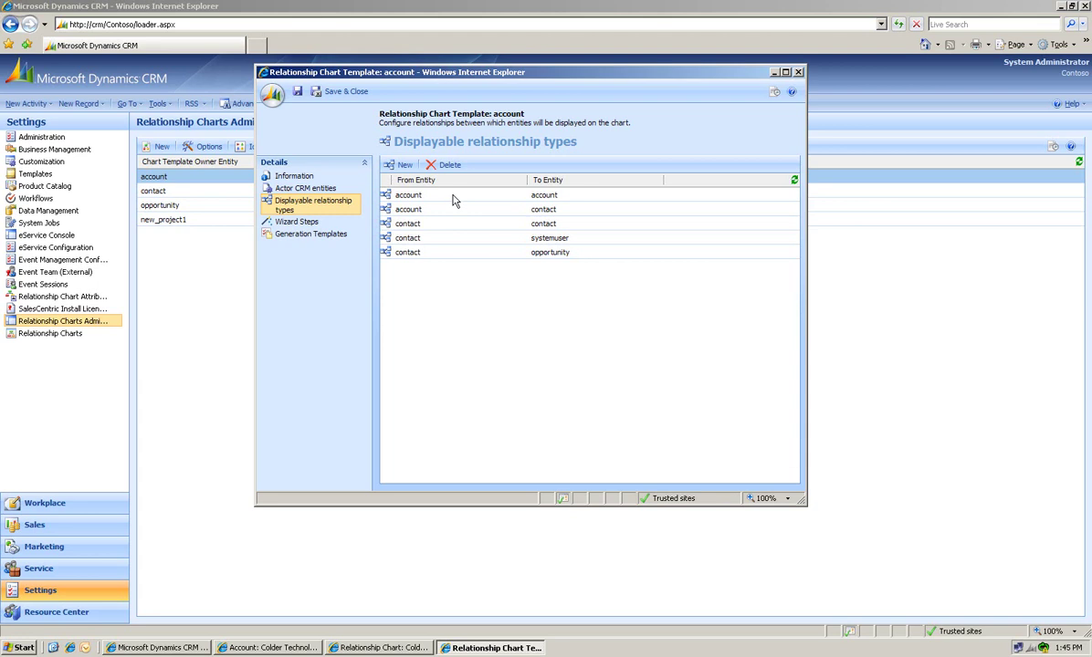
- Create and save a generation template named "Find Sub Accounts" for the account chart template
{"action": "left_click", "coordinate": [297, 239]}
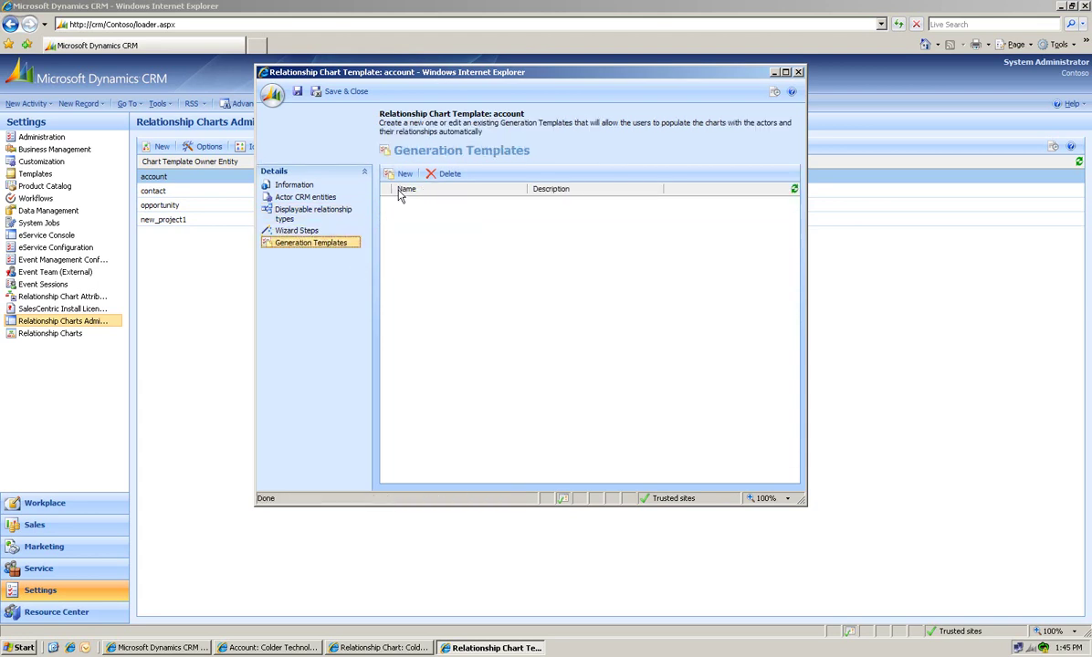
{"action": "left_click", "coordinate": [398, 175]}
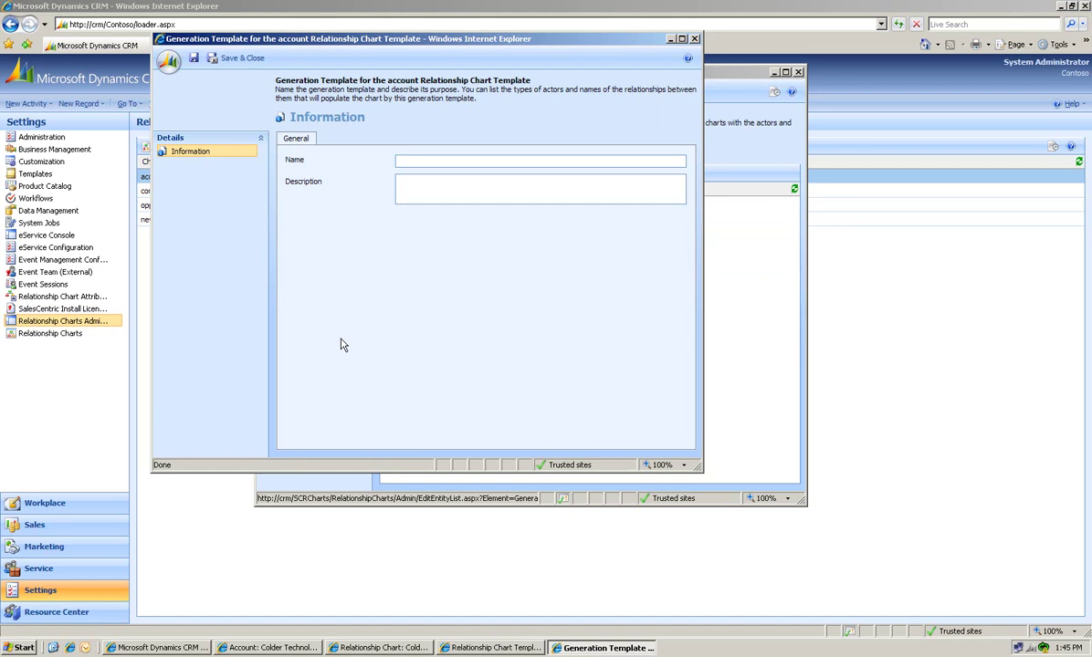
{"action": "left_click", "coordinate": [452, 161]}
{"action": "type", "text": "Find Sub Accounts"}
{"action": "left_click", "coordinate": [195, 59]}
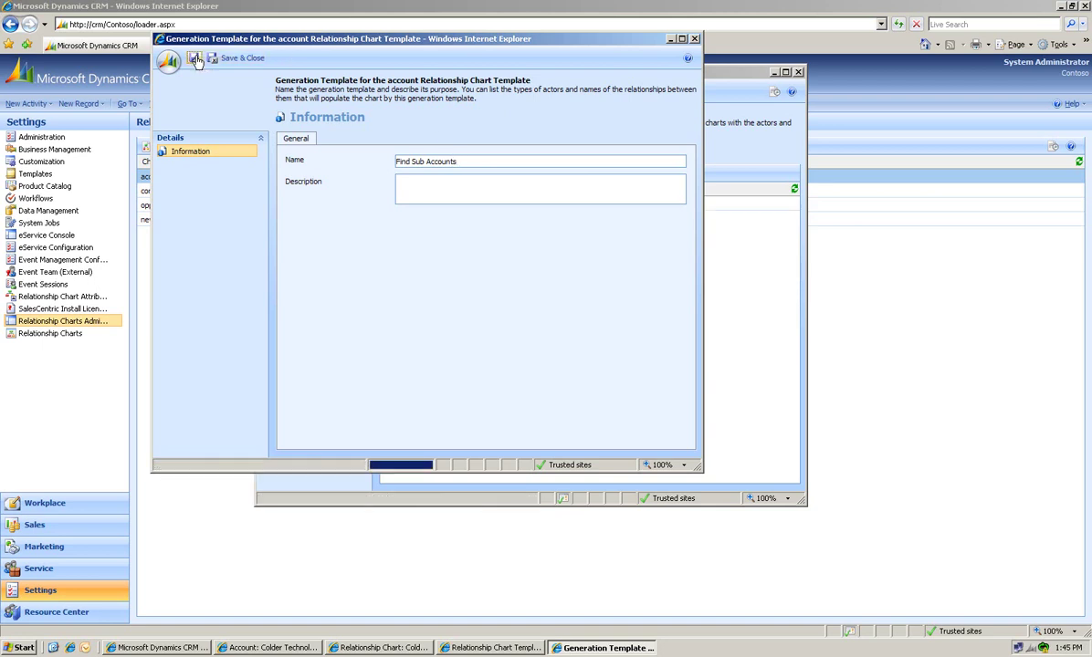
- Add an account-to-account rule named "Find Sub Accounts" to the generation template, then save and close the rule and both templates
{"action": "left_click", "coordinate": [177, 165]}
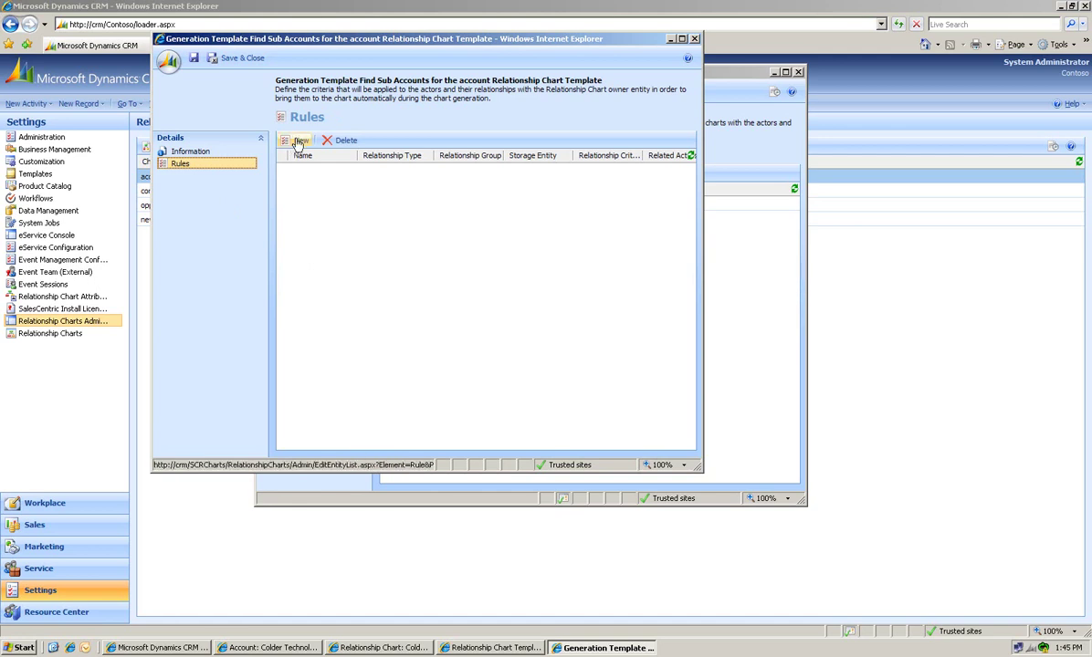
{"action": "left_click", "coordinate": [299, 142]}
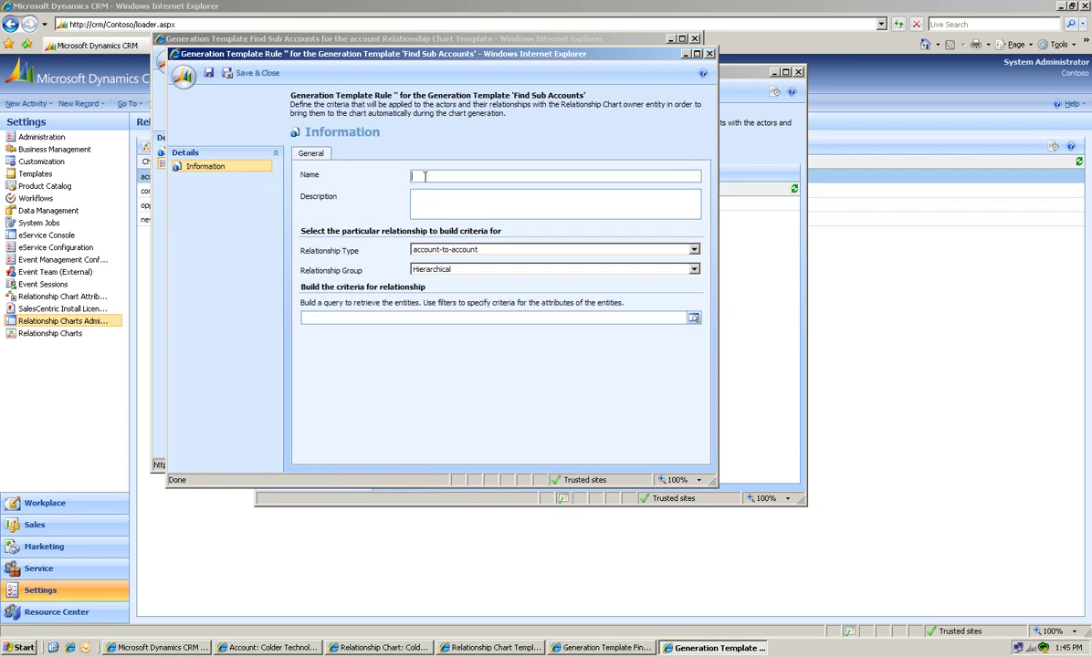
{"action": "left_click", "coordinate": [425, 176]}
{"action": "type", "text": "Find Sub Accounts"}
{"action": "left_click", "coordinate": [693, 250]}
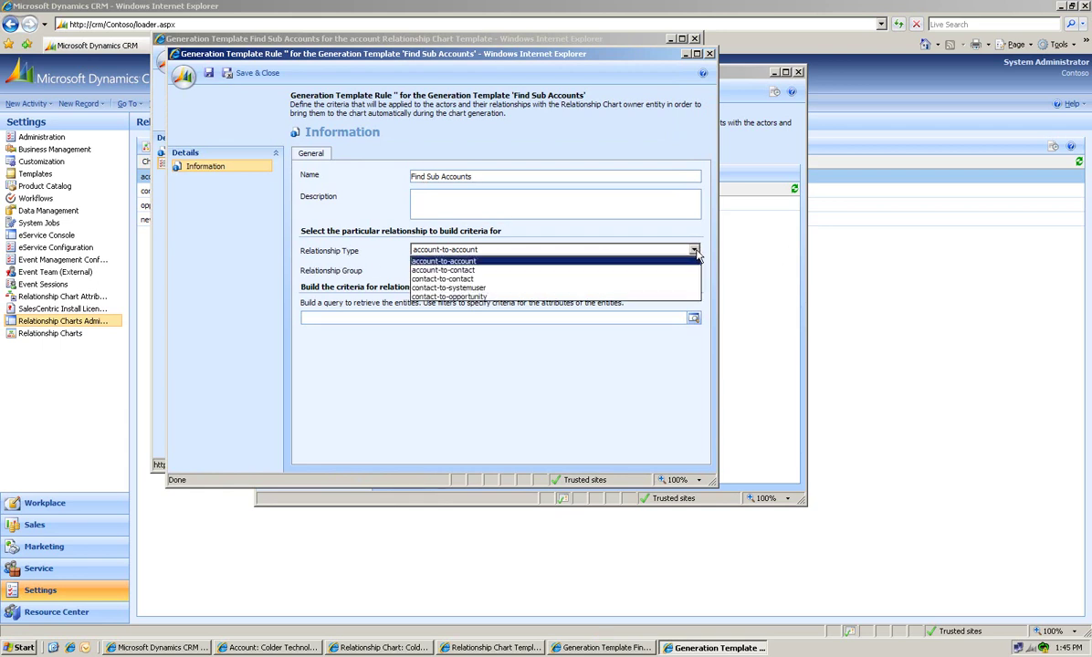
{"action": "left_click", "coordinate": [694, 261]}
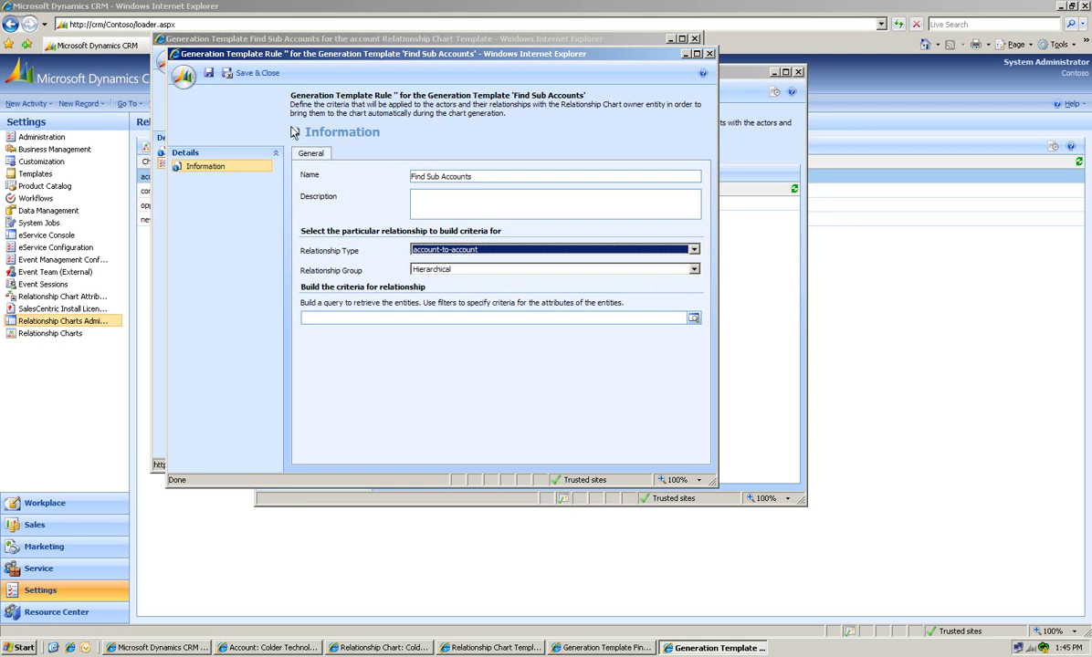
{"action": "left_click", "coordinate": [245, 75]}
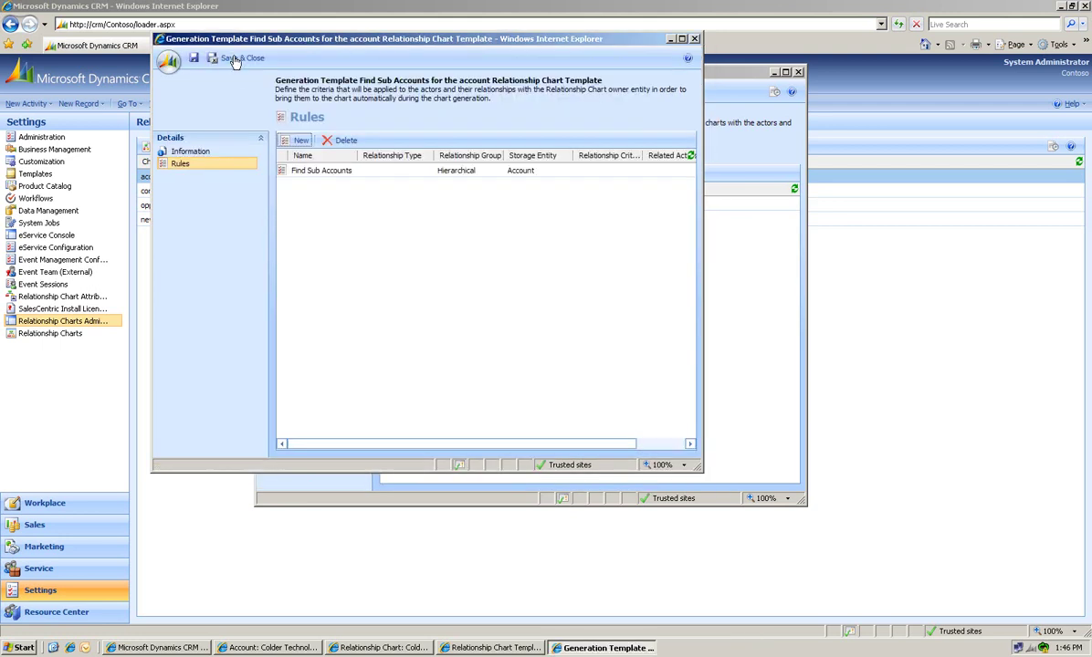
{"action": "left_click", "coordinate": [236, 60]}
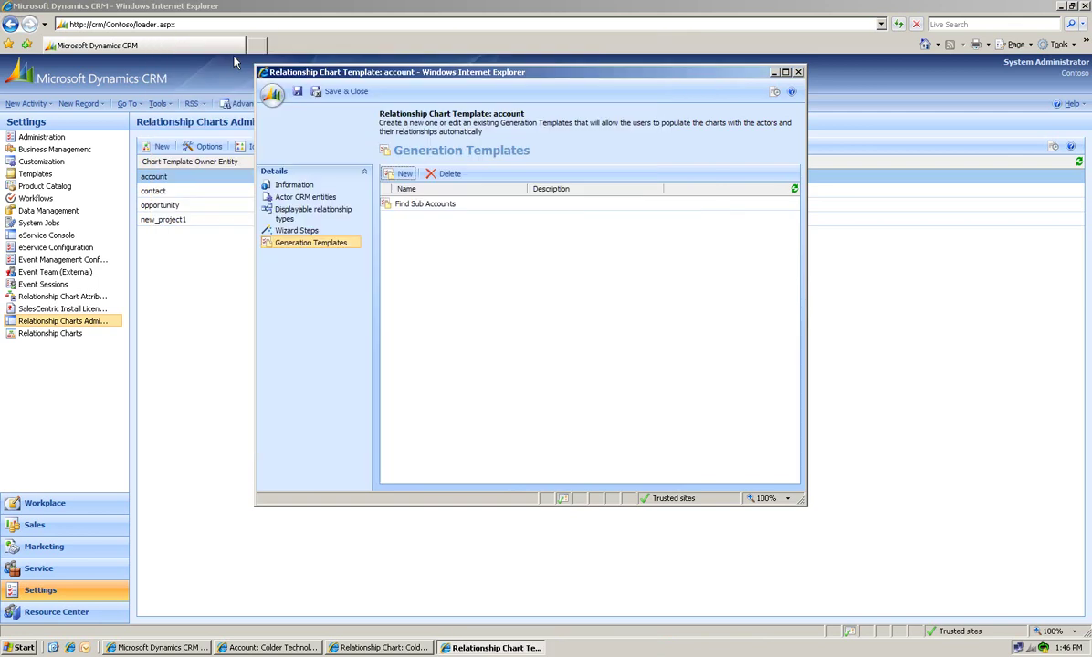
{"action": "left_click", "coordinate": [348, 92]}
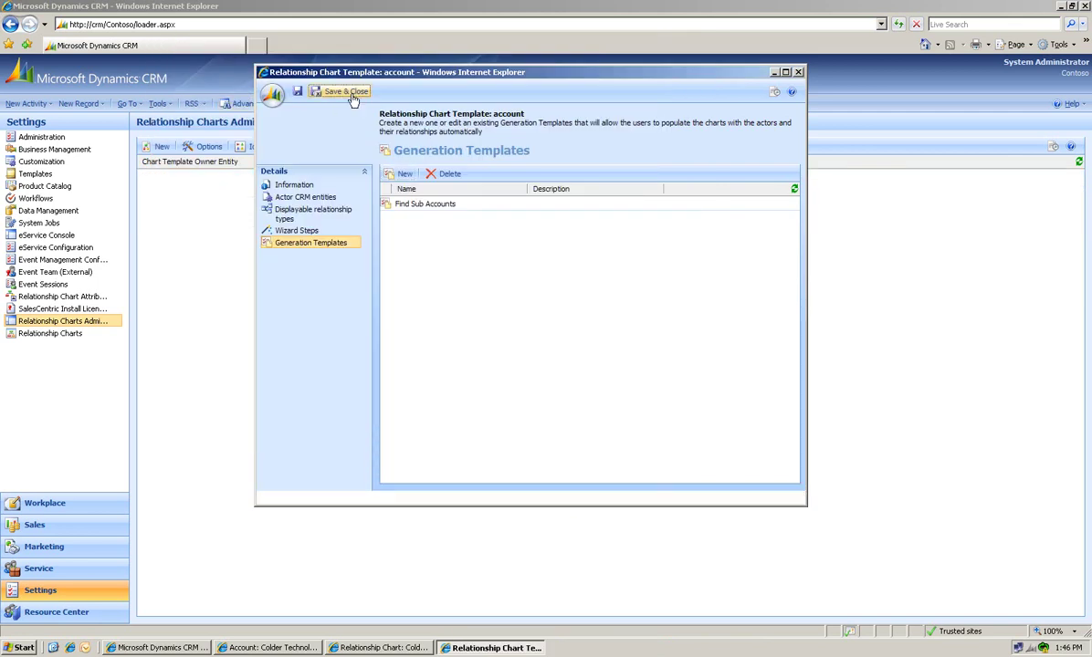
- Open the Colder Tech Sub Accounts relationship chart from the Colder Technologies account and maximize its window
{"action": "left_click", "coordinate": [276, 648]}
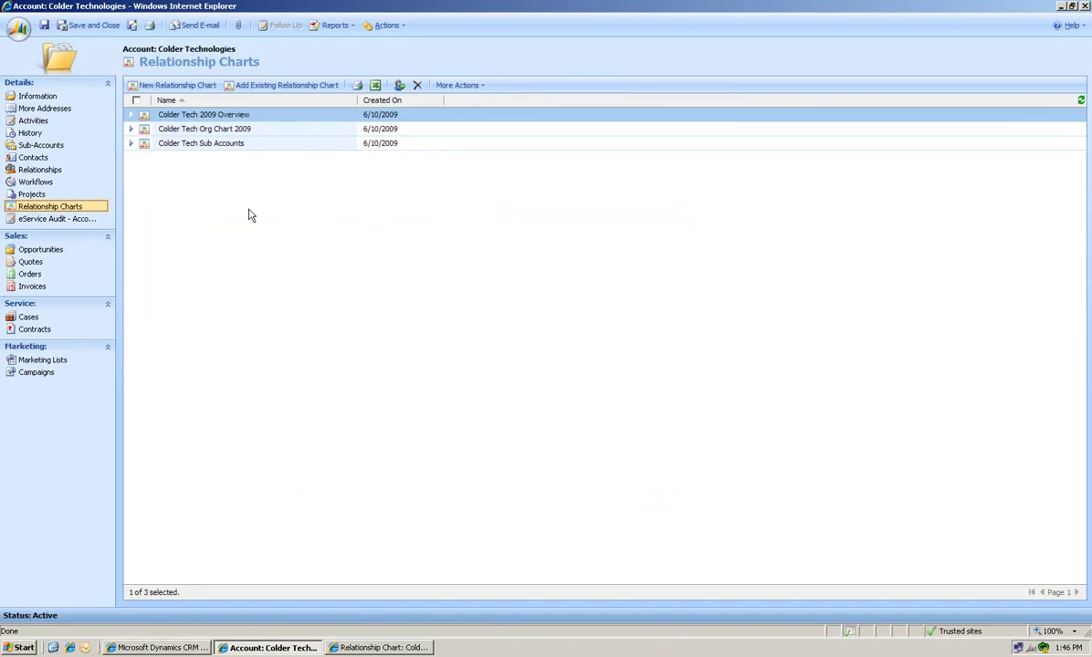
{"action": "left_click", "coordinate": [240, 145]}
{"action": "double_click", "coordinate": [240, 145]}
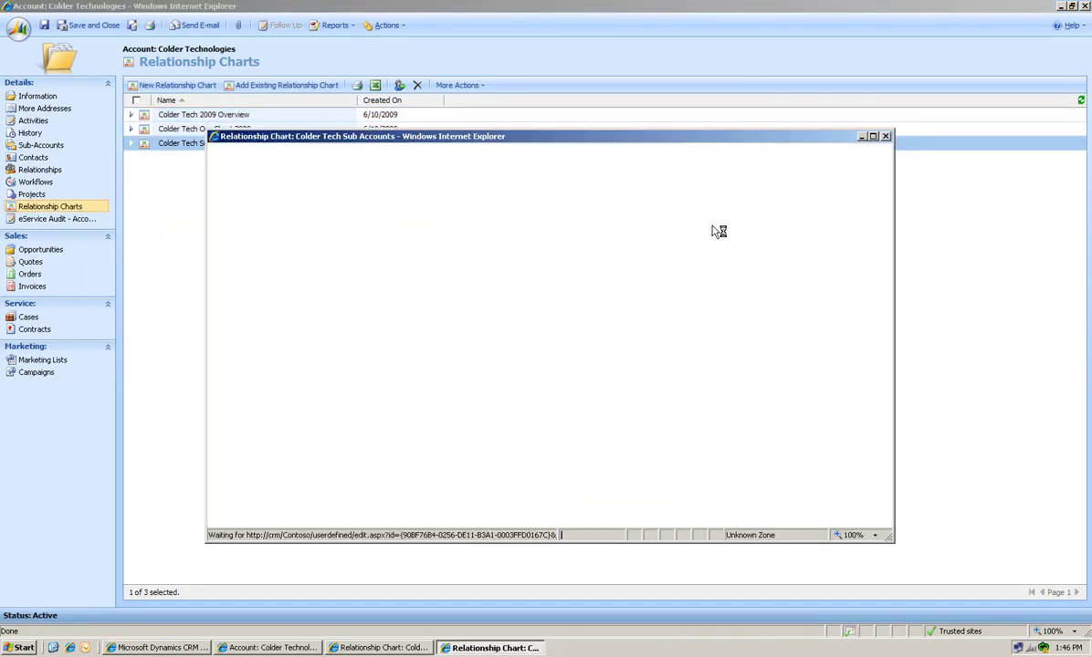
{"action": "left_click", "coordinate": [874, 137]}
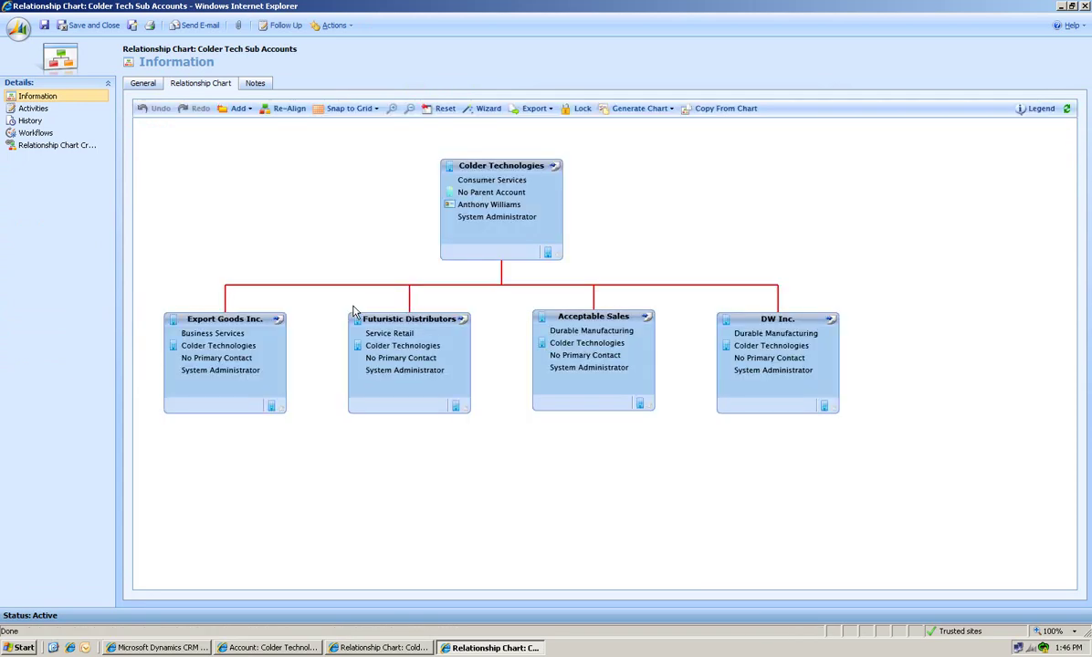
- Delete the Colder Technologies node and all its children from the chart
{"action": "right_click", "coordinate": [533, 208]}
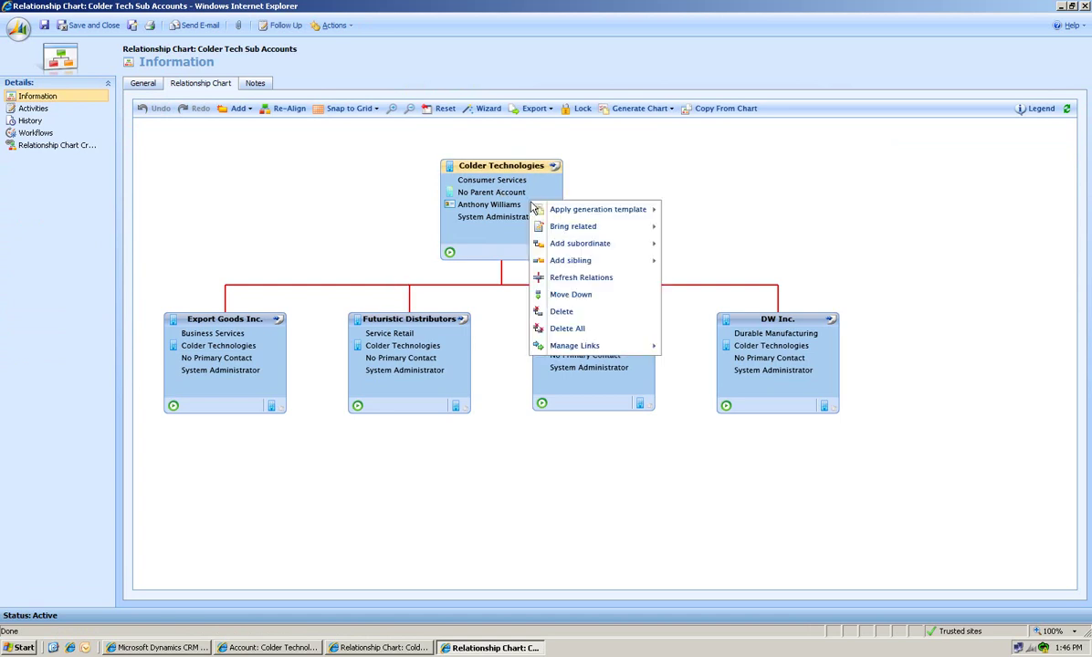
{"action": "left_click", "coordinate": [560, 312]}
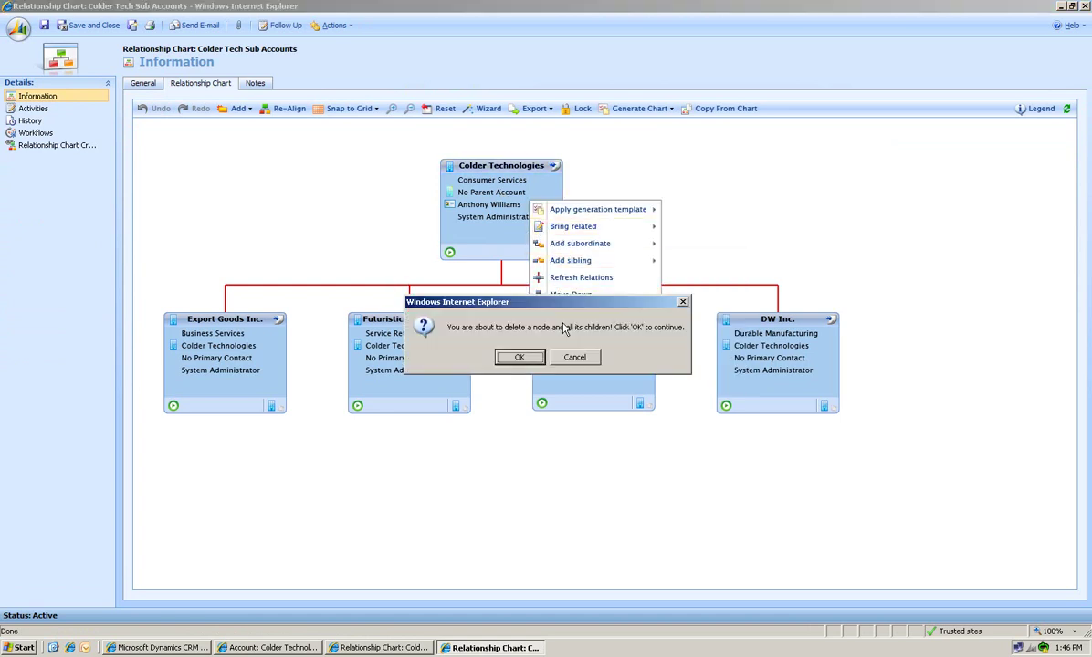
{"action": "left_click", "coordinate": [518, 359]}
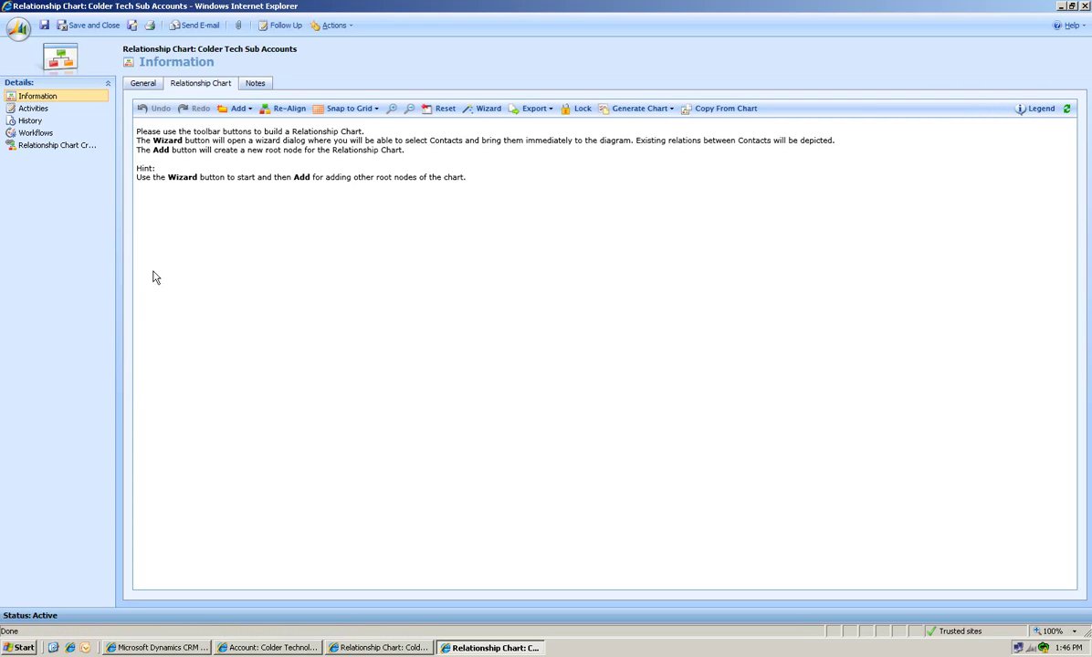
- Generate the chart with the Find Sub Accounts template and its account-to-account rule, and re-align the nodes
{"action": "left_click", "coordinate": [629, 114]}
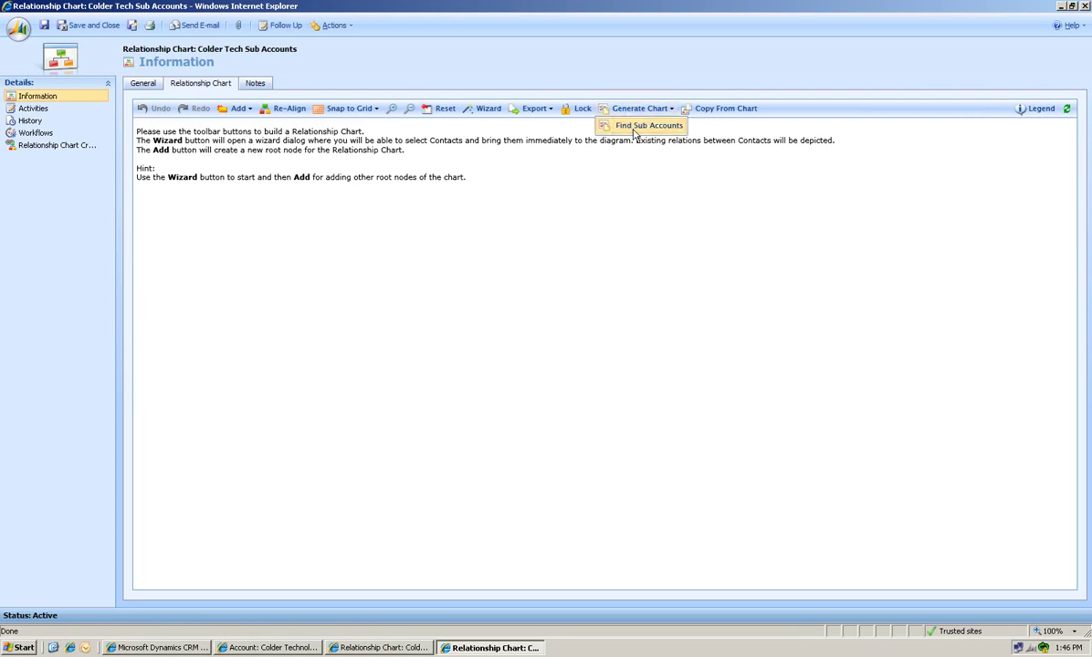
{"action": "left_click", "coordinate": [632, 126]}
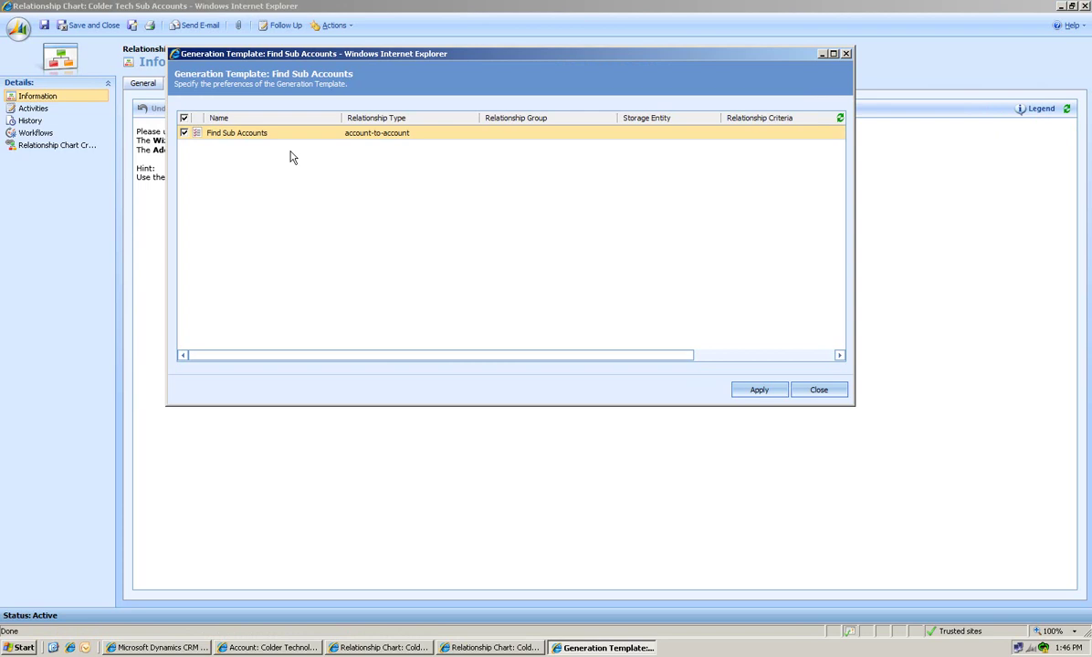
{"action": "left_click", "coordinate": [758, 392]}
{"action": "left_click", "coordinate": [758, 392]}
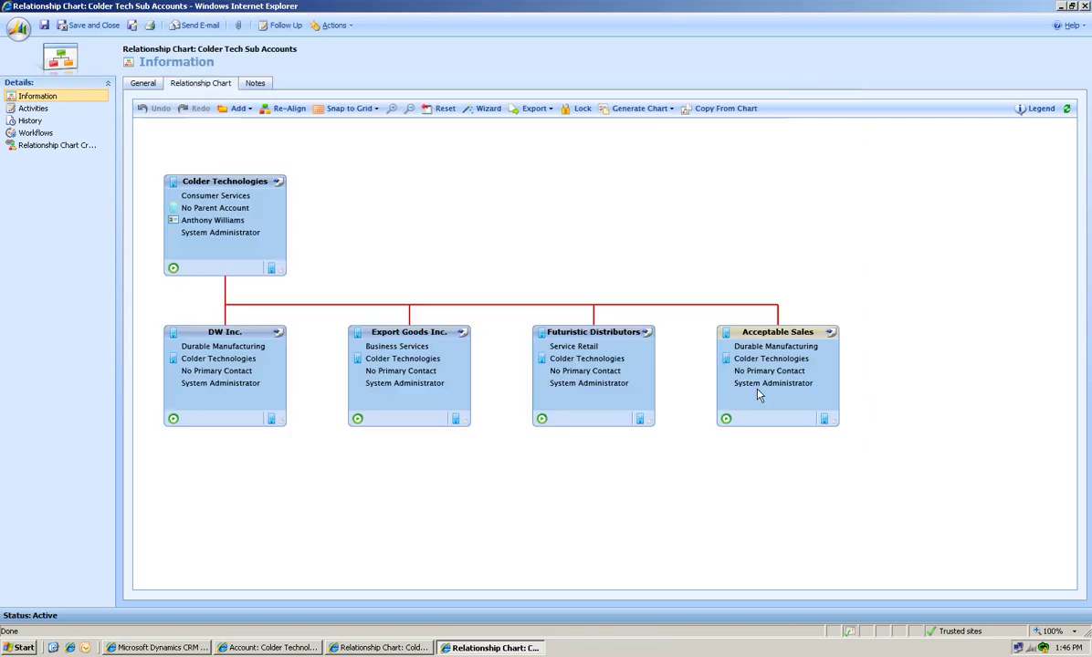
{"action": "left_click", "coordinate": [291, 109]}
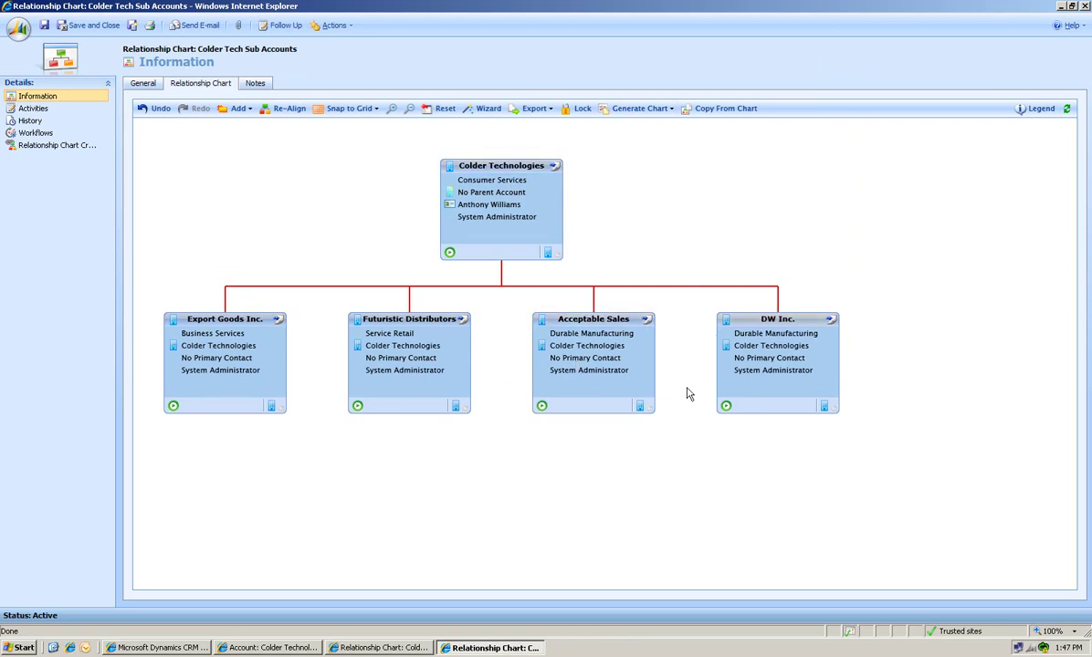
- Bring the hierarchically related accounts of DW Inc. into the chart, keeping Colder Technologies, Data Systems and Demand Distributors selected
{"action": "right_click", "coordinate": [787, 351]}
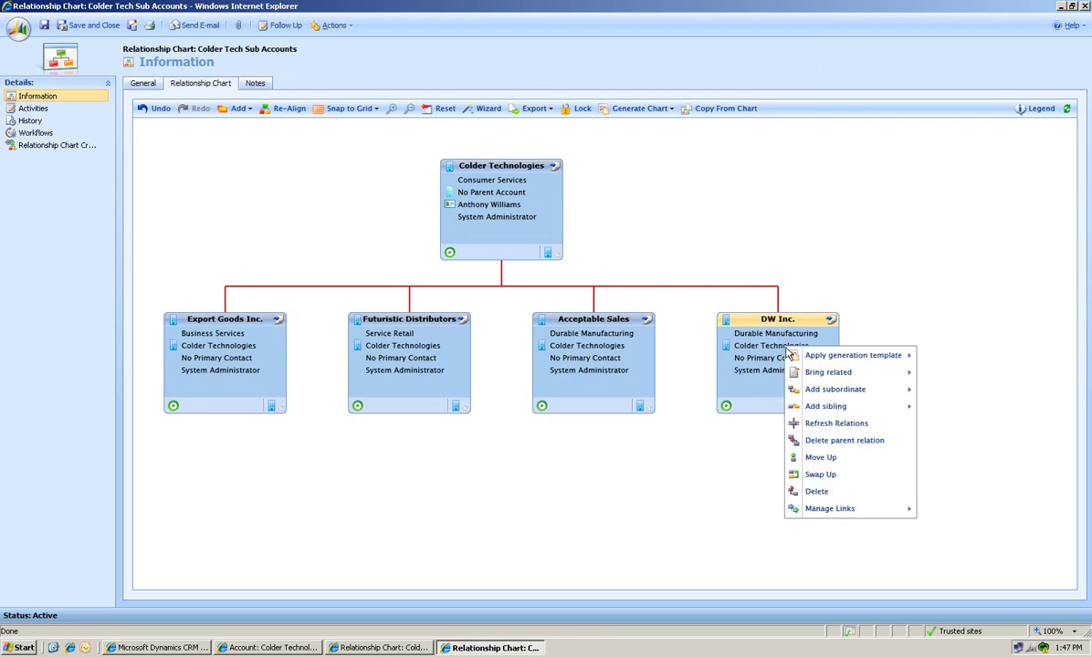
{"action": "mouse_move", "coordinate": [846, 362]}
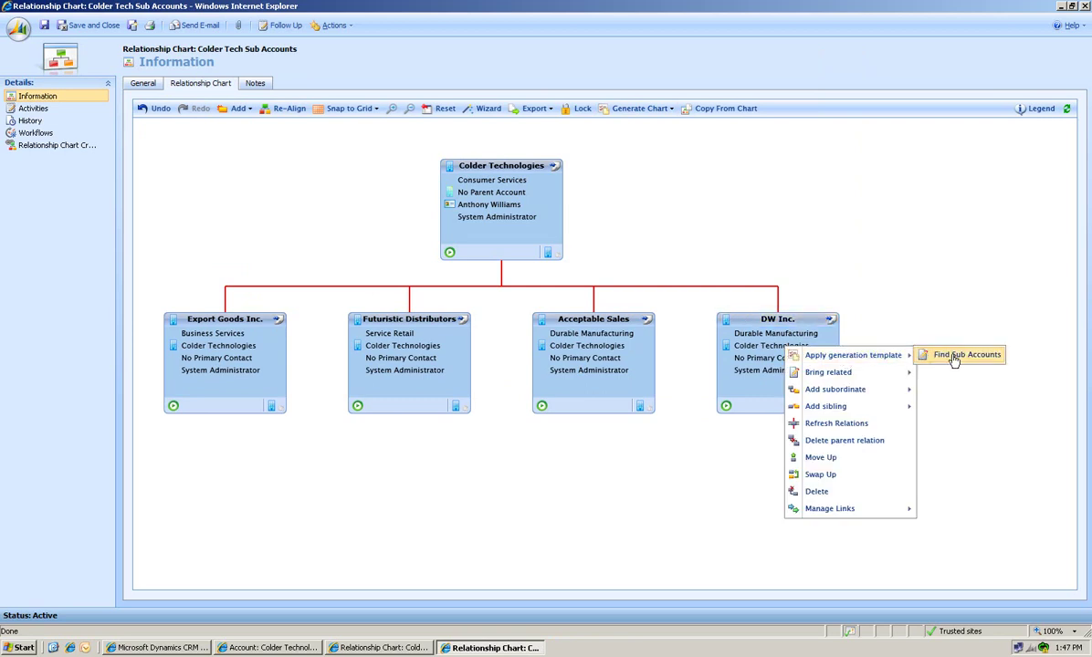
{"action": "mouse_move", "coordinate": [855, 373]}
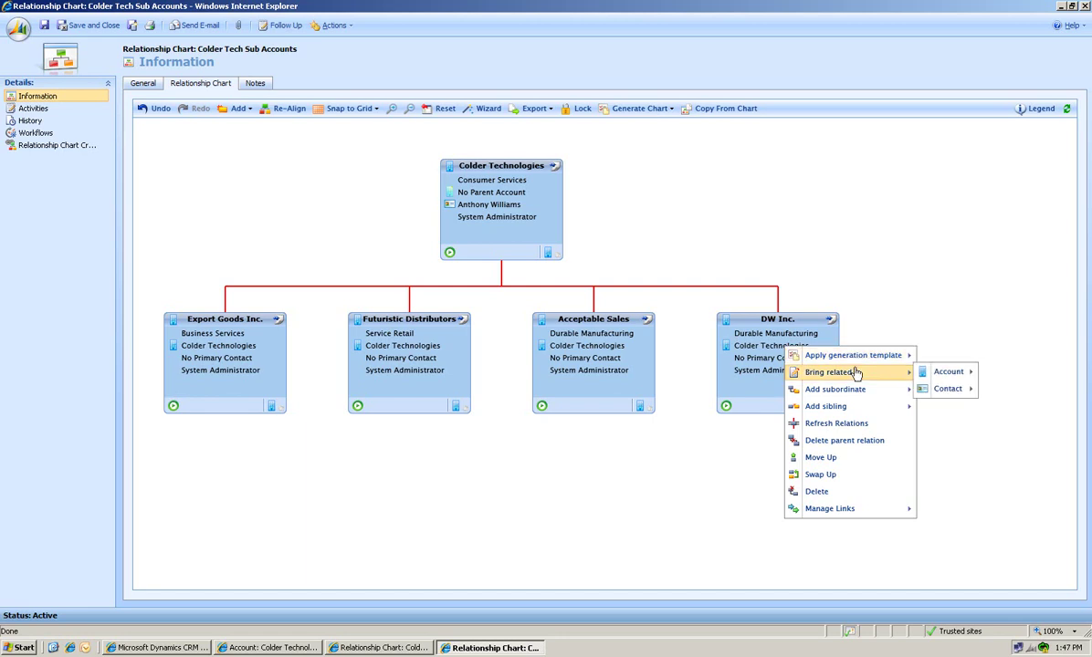
{"action": "mouse_move", "coordinate": [946, 372]}
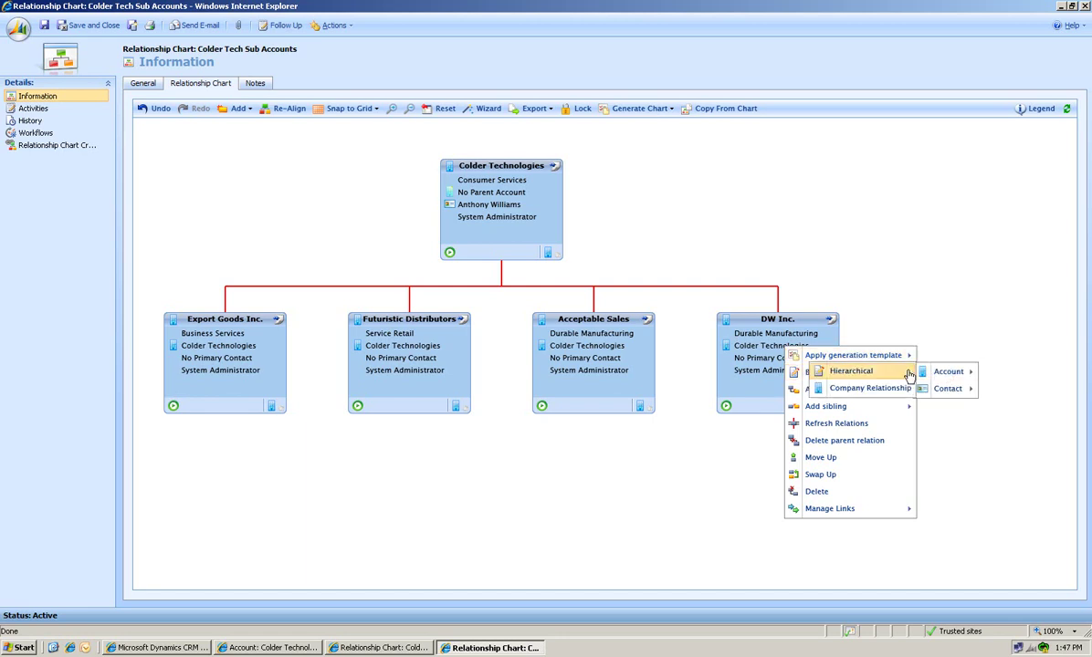
{"action": "left_click", "coordinate": [909, 373]}
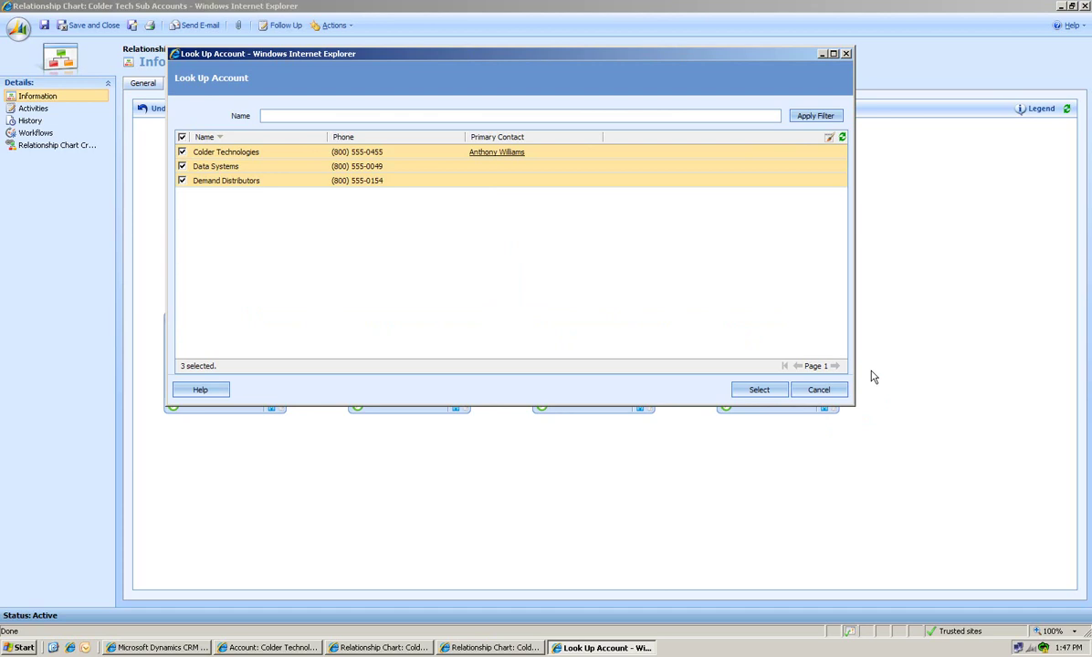
{"action": "left_click", "coordinate": [765, 391]}
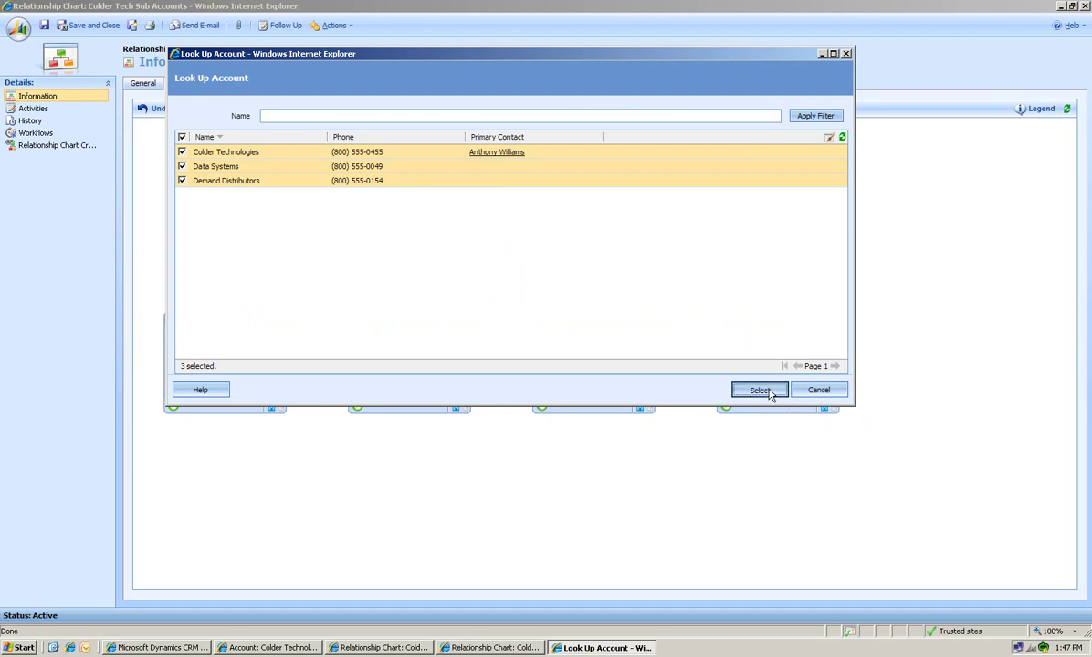